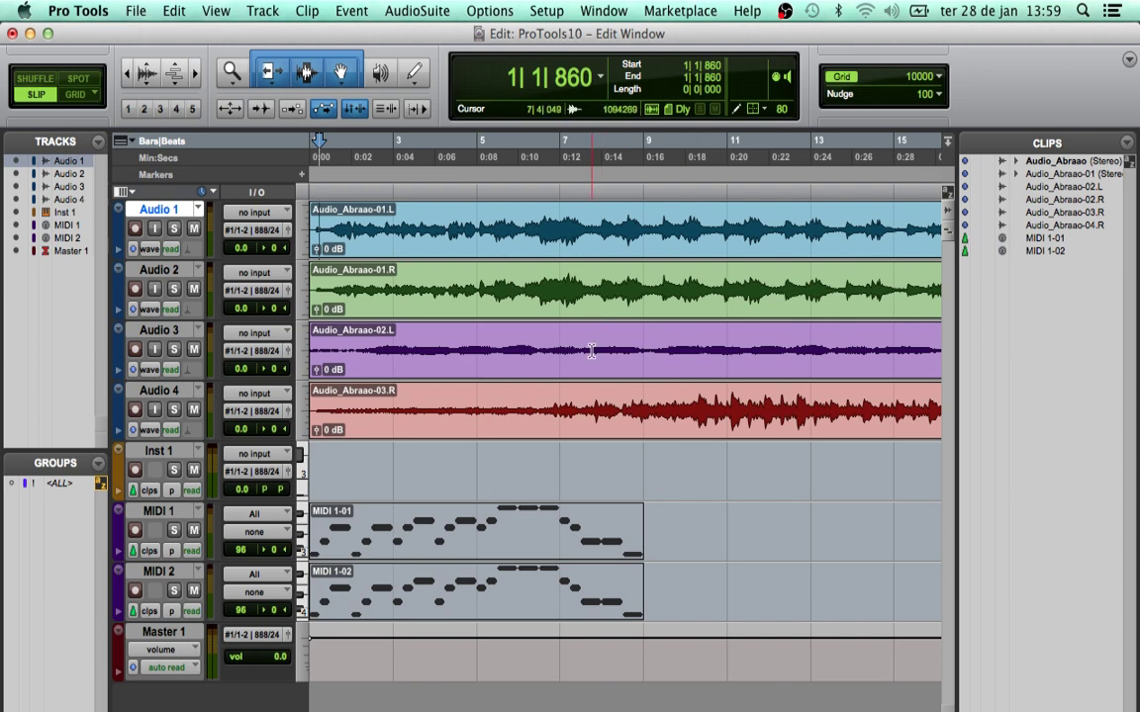
Step: Switch from the Edit window to the Mix window, toggling between the two views
click(603, 12)
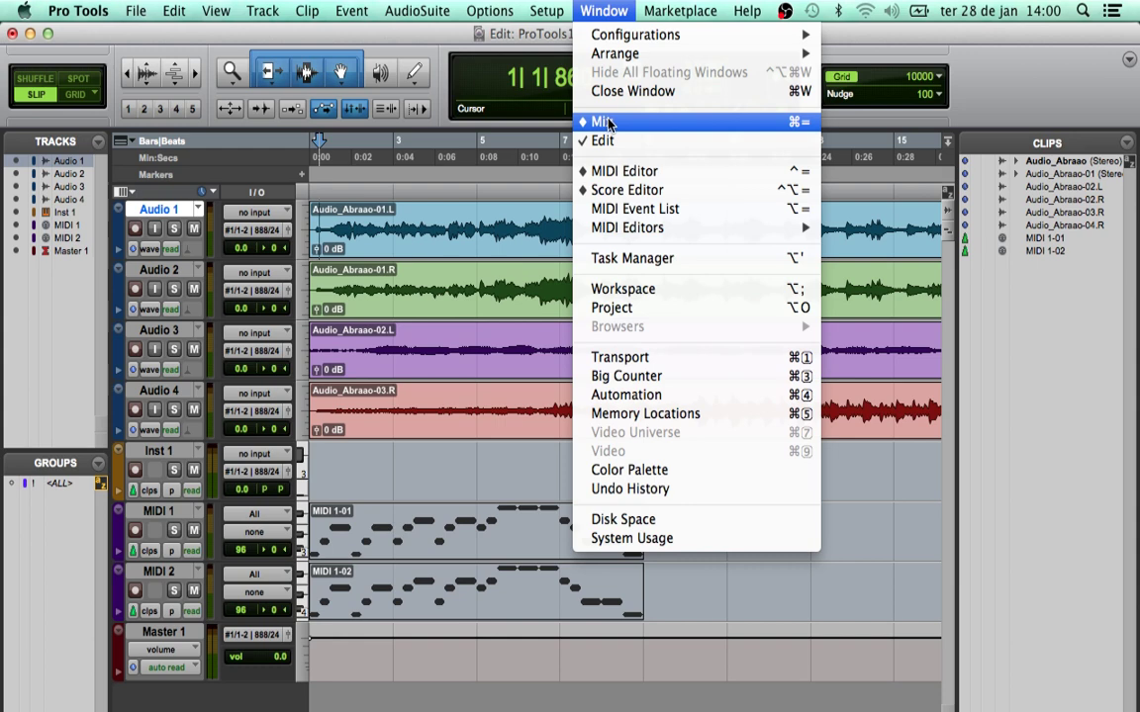
click(618, 14)
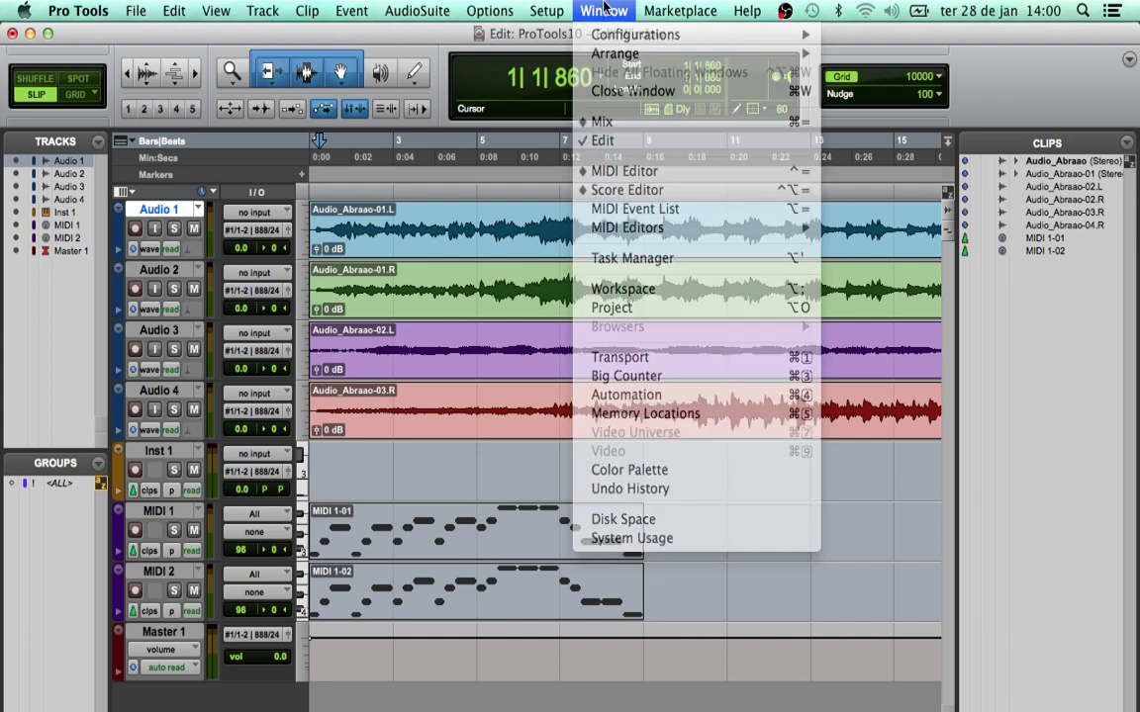
key(super+equal)
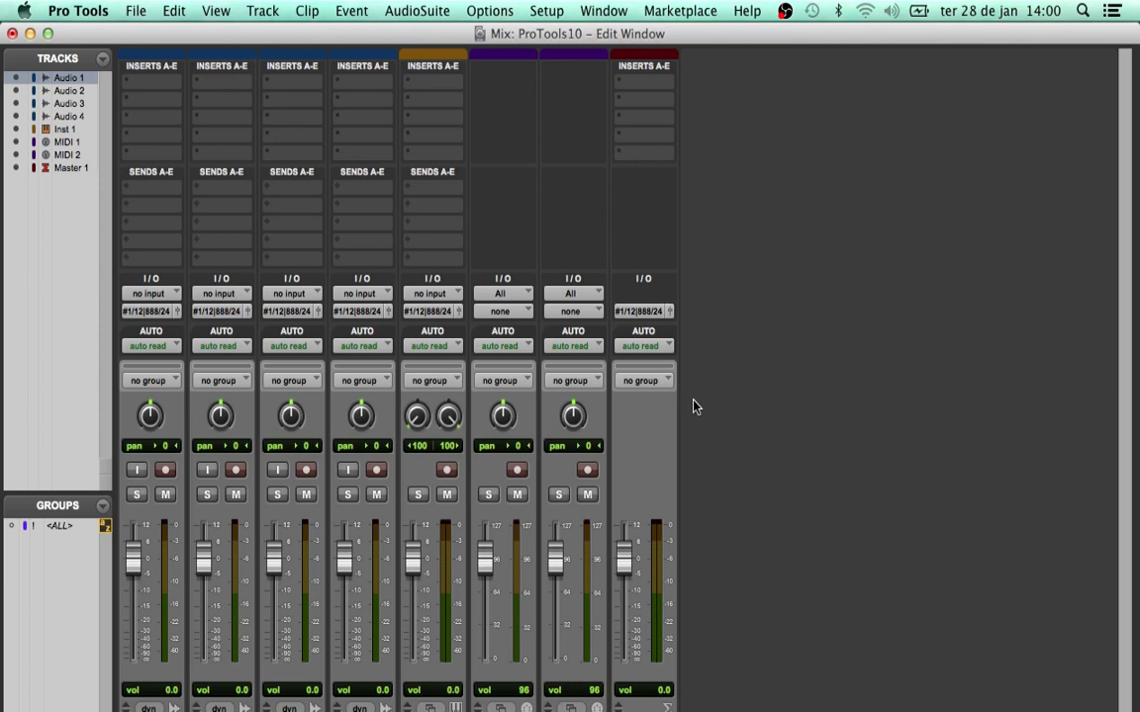
key(super+equal)
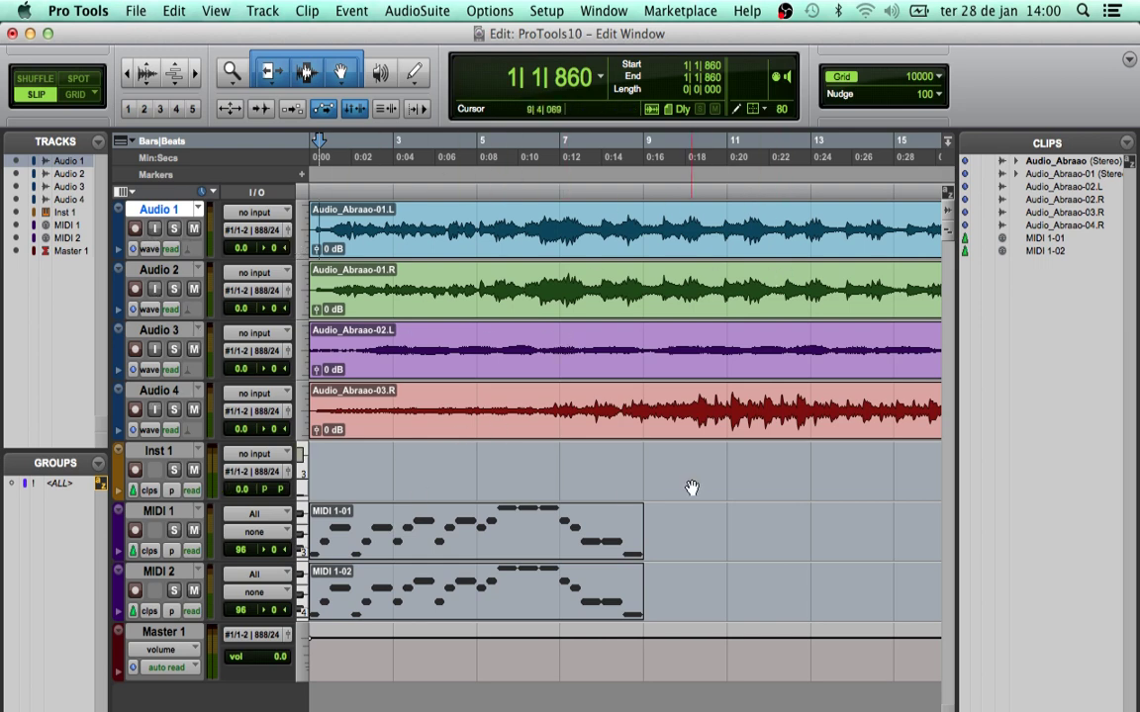
key(super+equal)
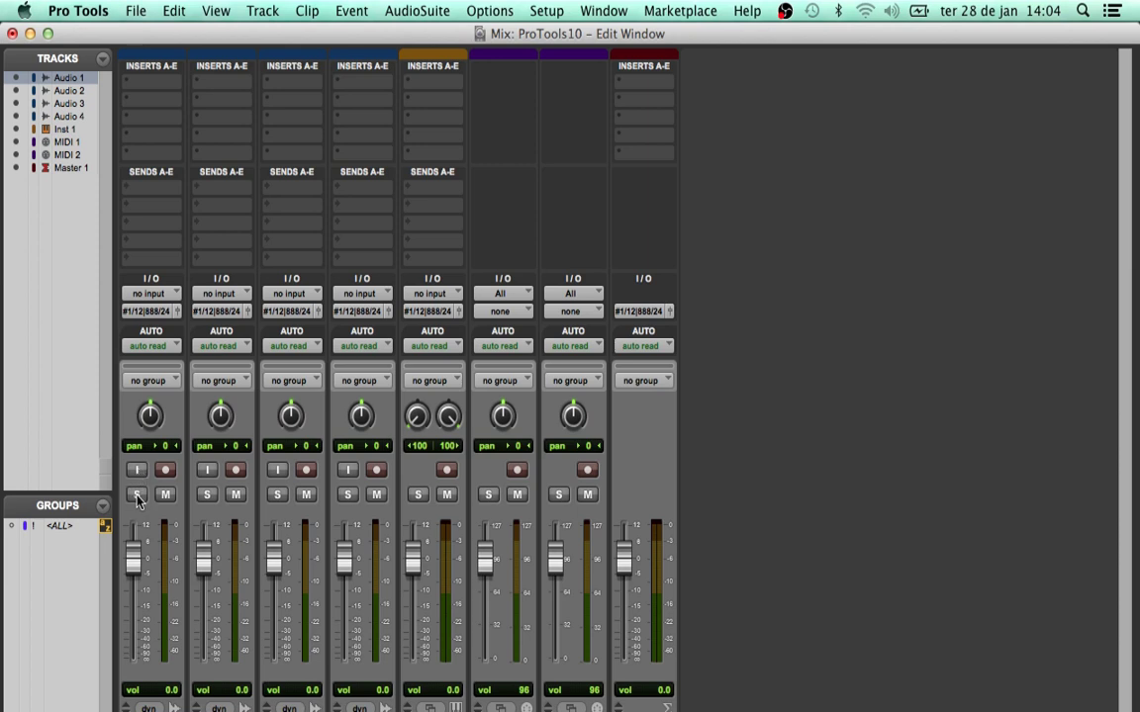
Step: Toggle solo on and off for the Audio 1 channel, and toggle its mute on and off
click(137, 495)
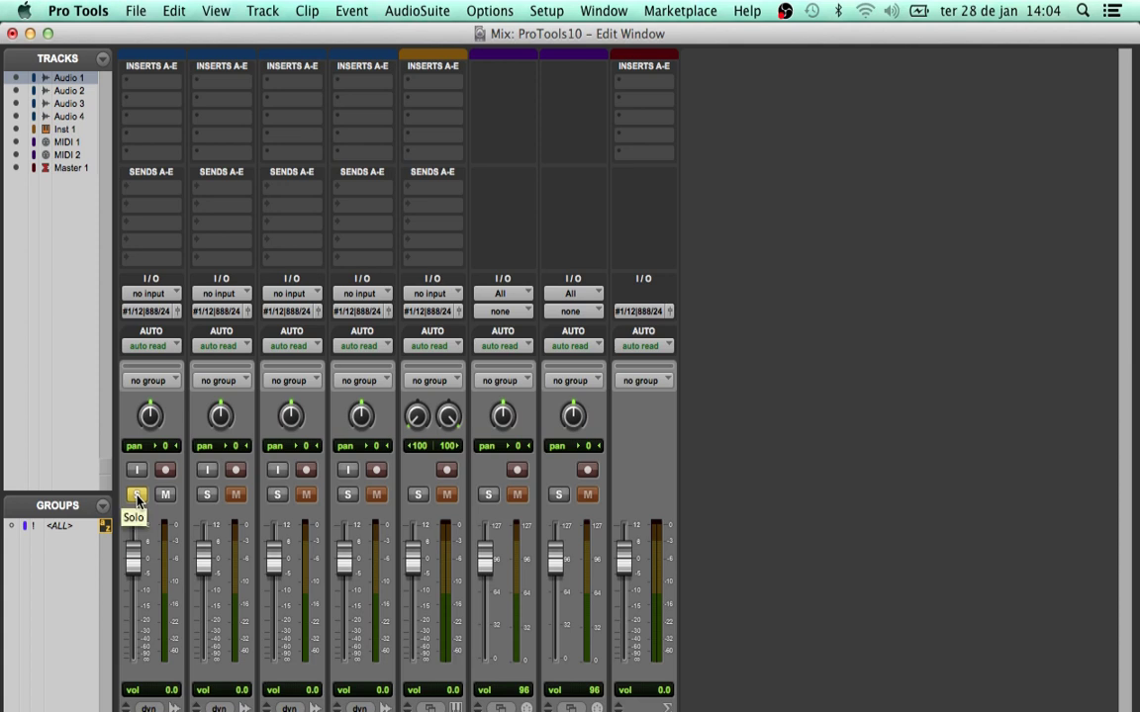
click(138, 495)
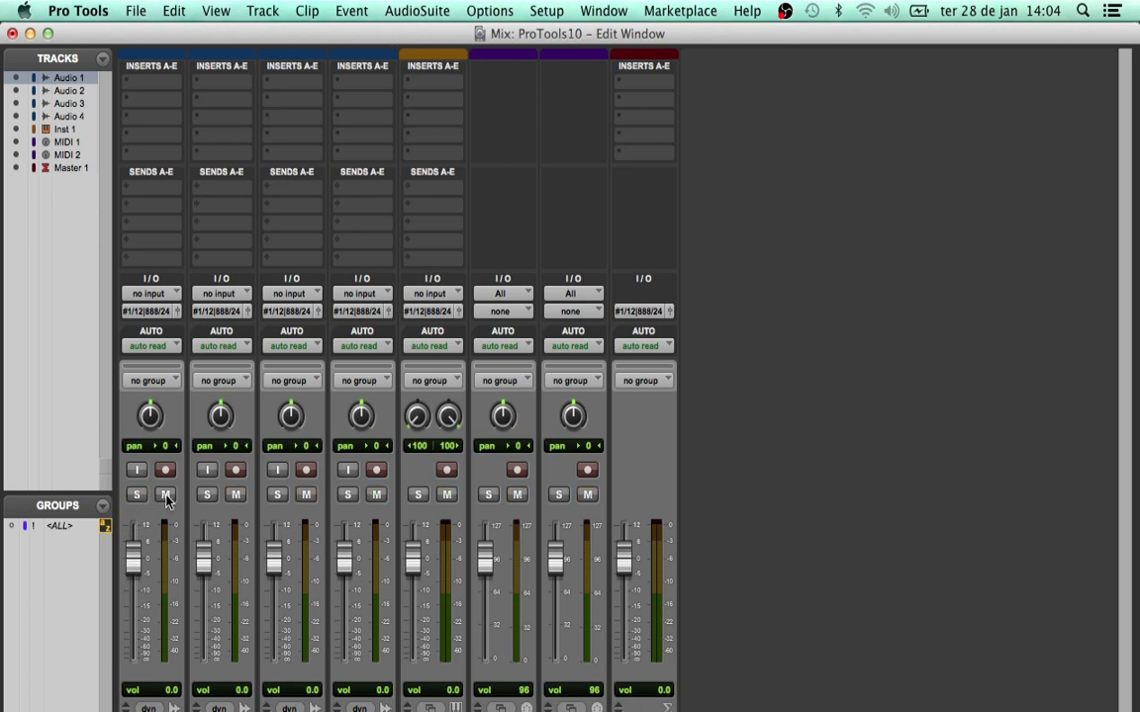
click(167, 497)
click(167, 496)
click(166, 497)
click(166, 496)
Step: Make the Groups list taller and the Tracks and Groups column narrower, toggling that column's visibility off and on
drag(56, 493, 57, 447)
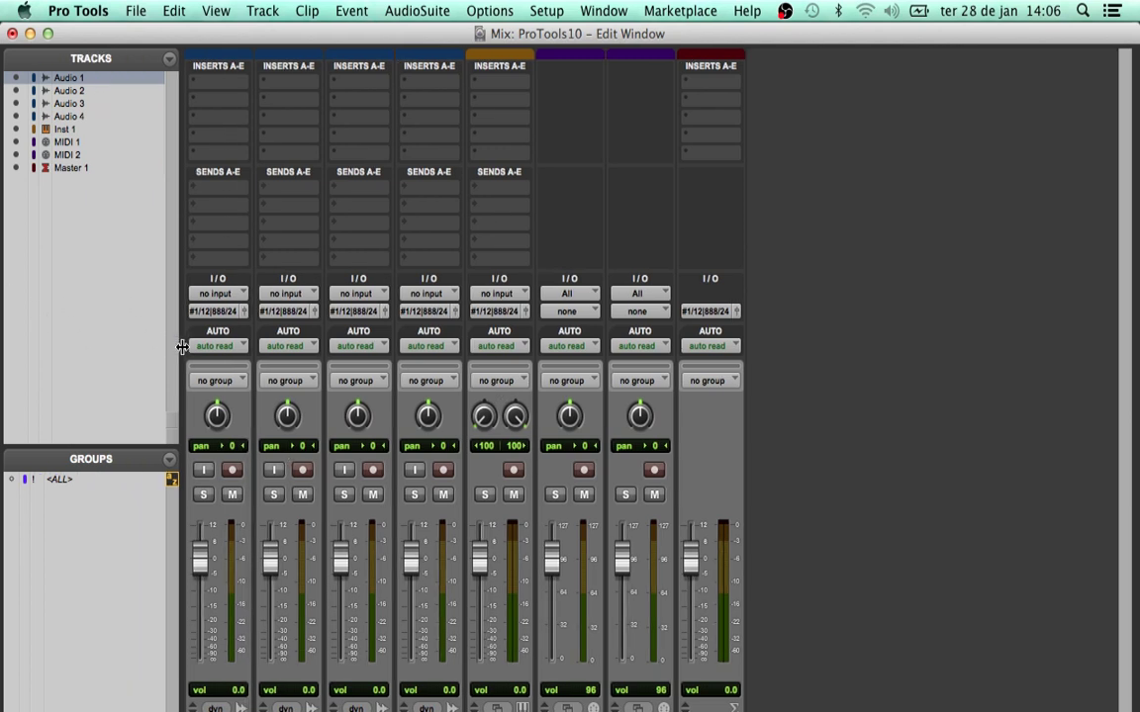
drag(119, 335, 107, 330)
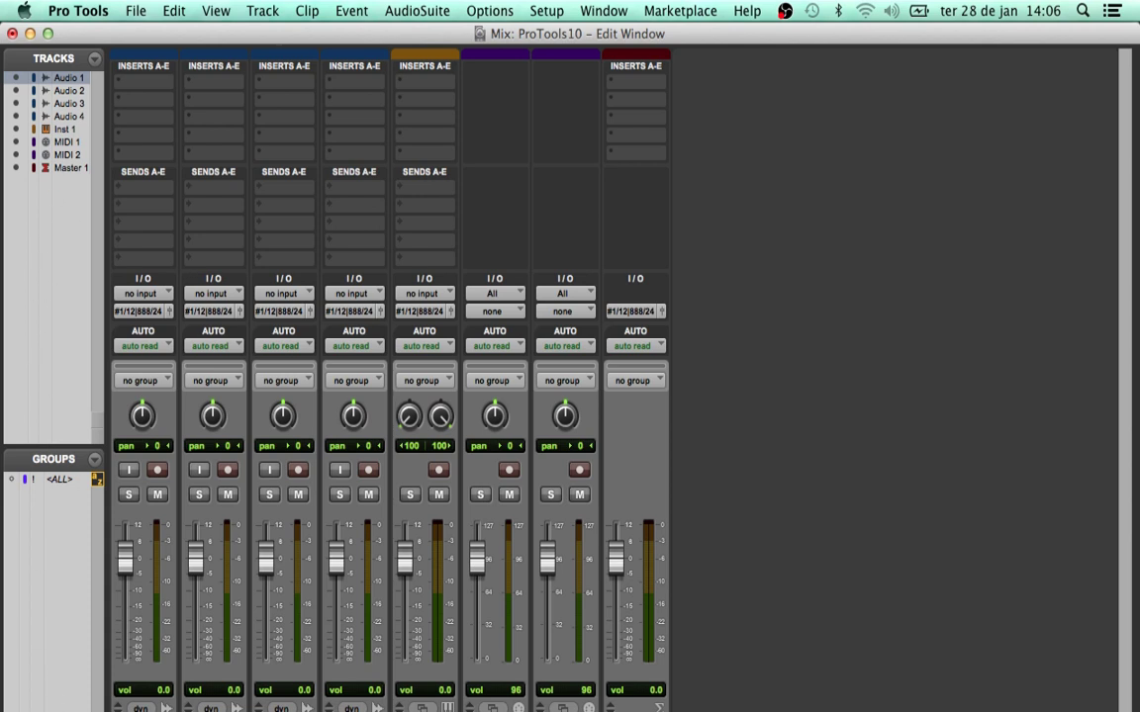
click(8, 709)
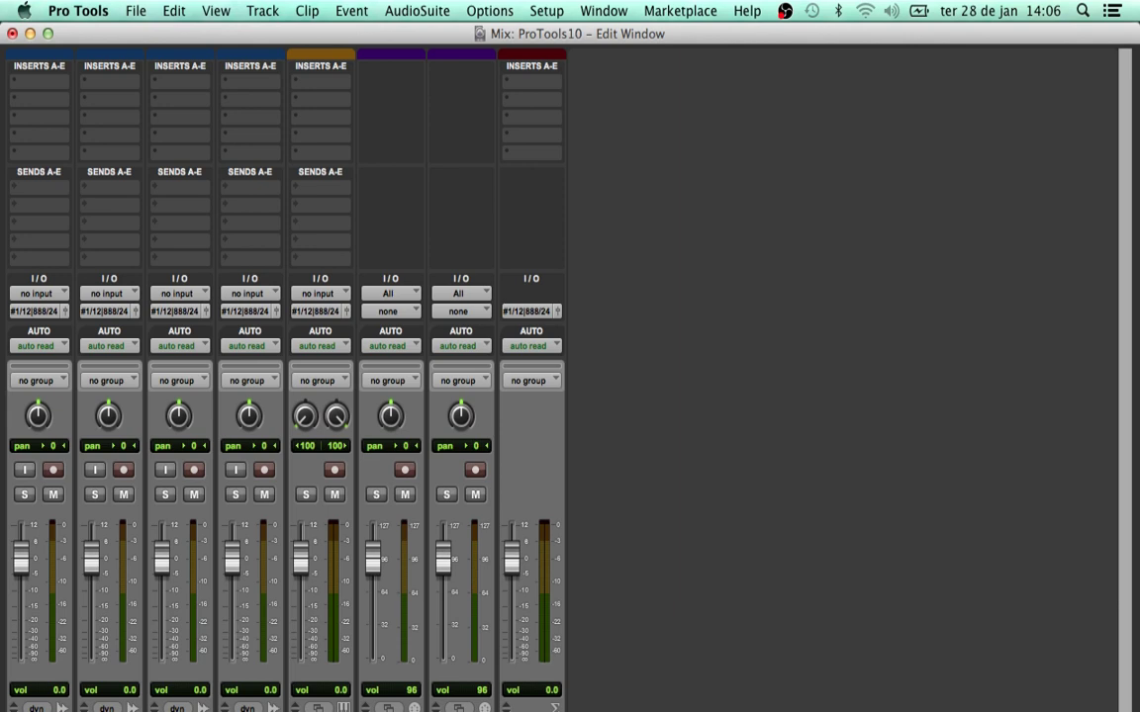
click(8, 708)
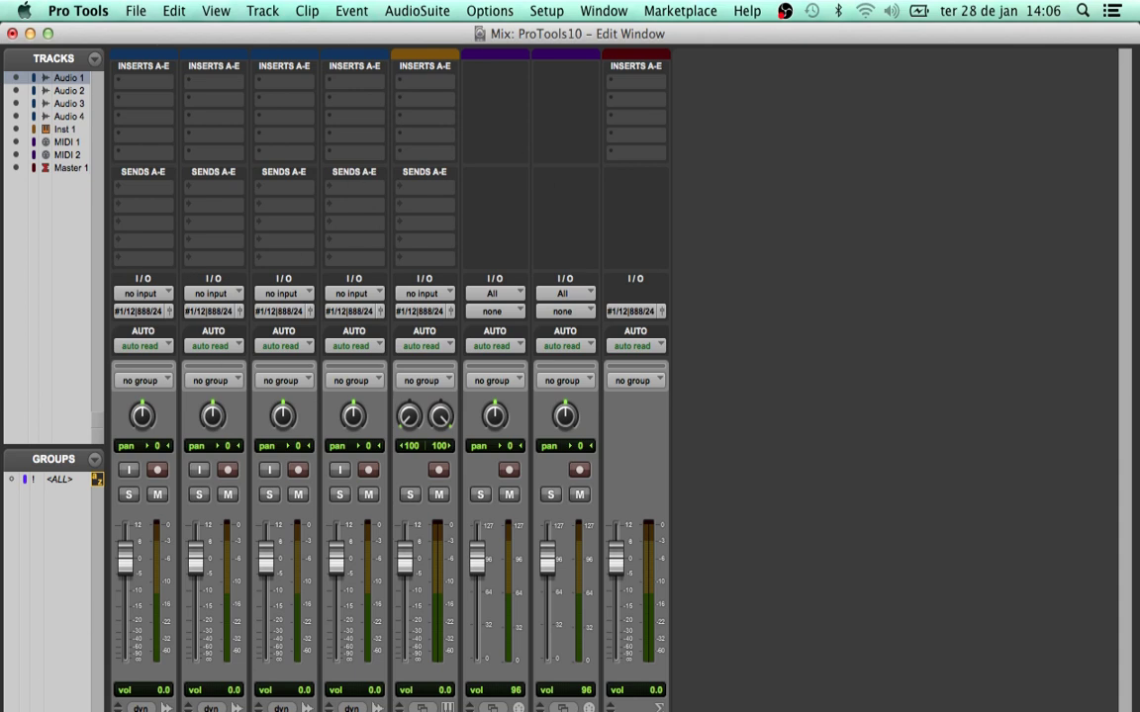
Step: Show the Mic Preamps view on the mixer channels and hide it again
click(117, 709)
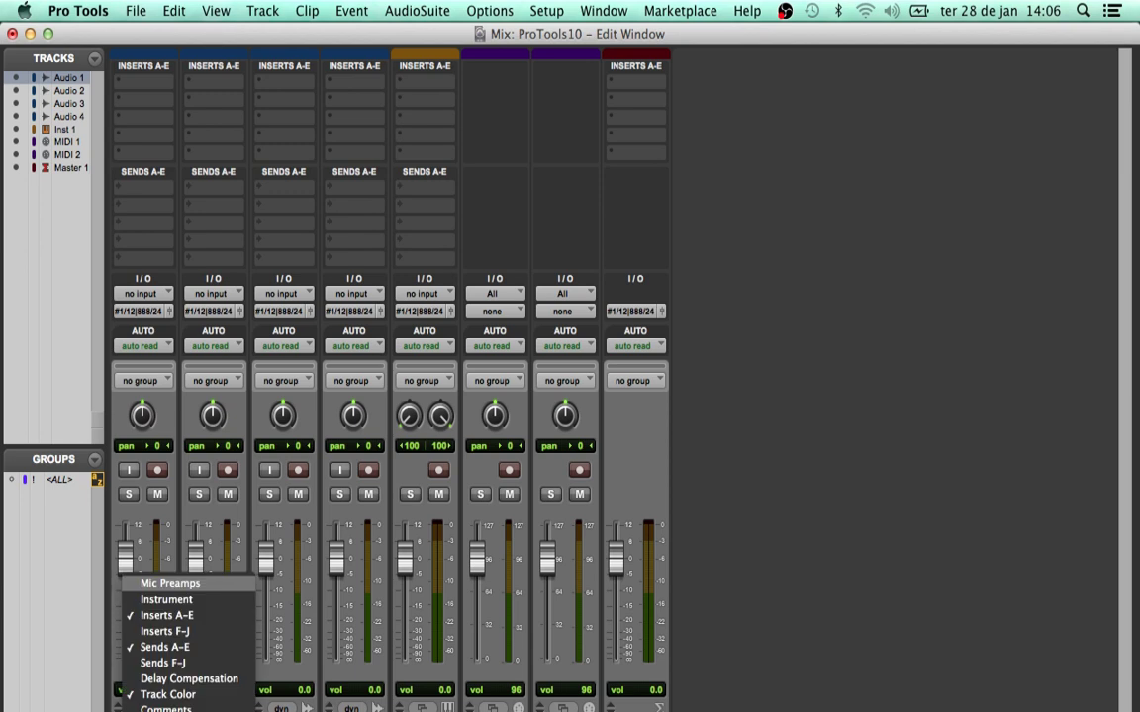
click(173, 585)
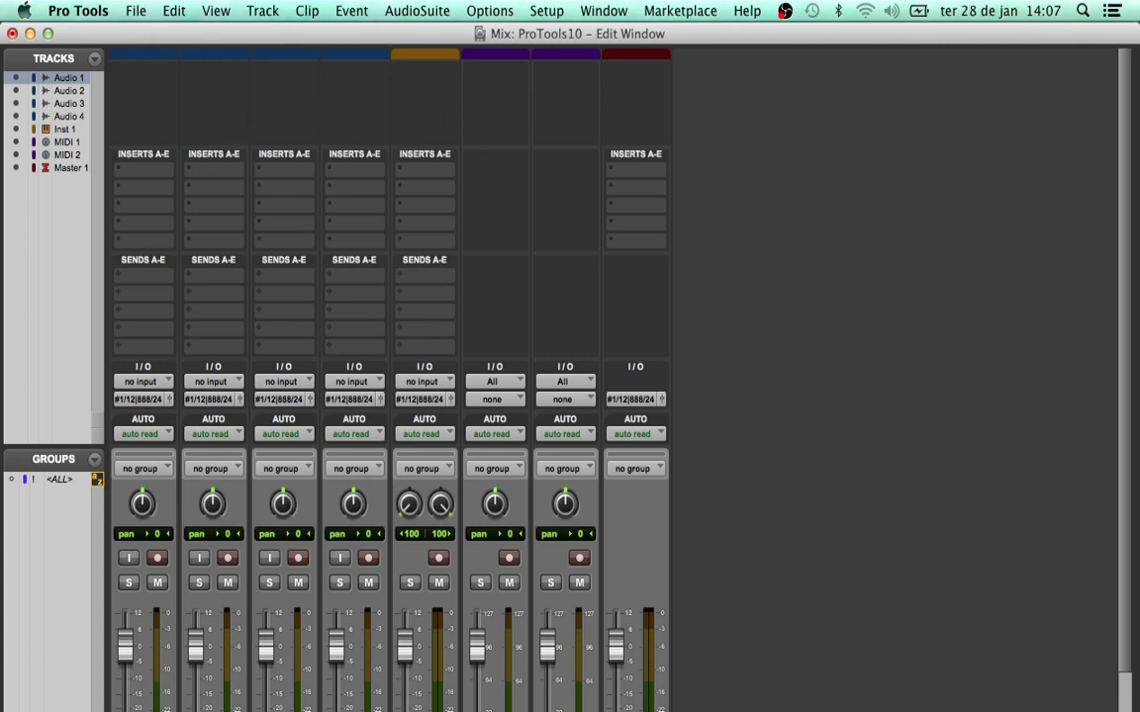
click(114, 708)
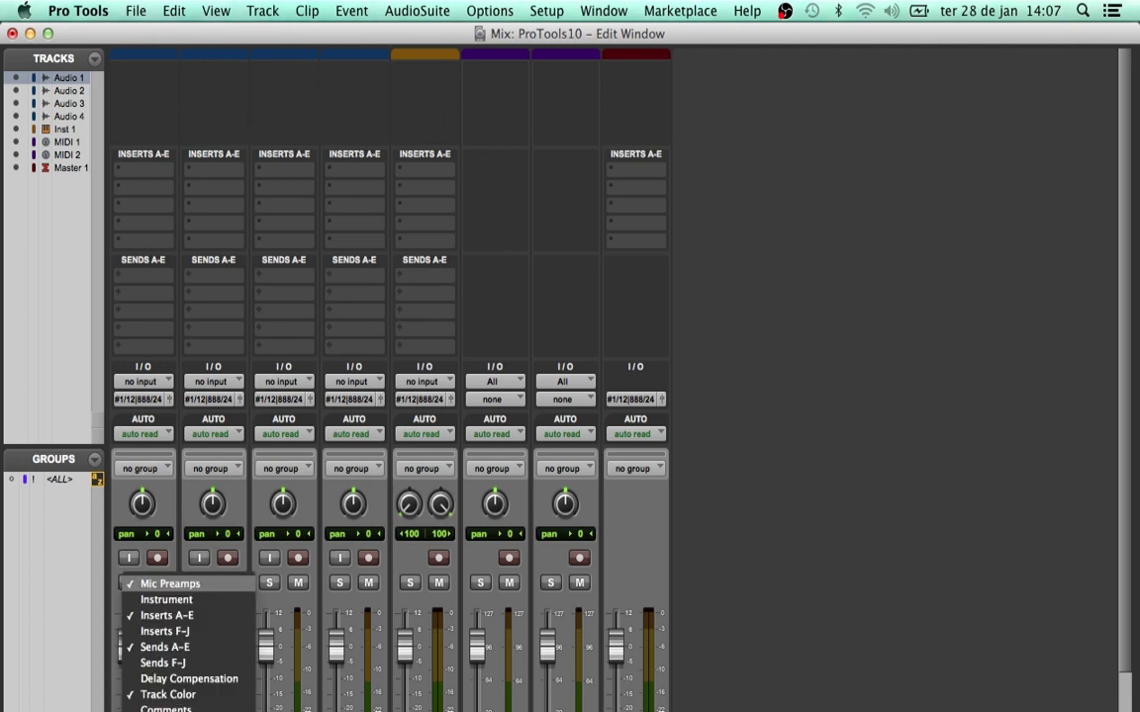
click(170, 585)
Step: Show the Instrument view in the mixer and examine the controls it adds to the Inst 1 channel
click(114, 707)
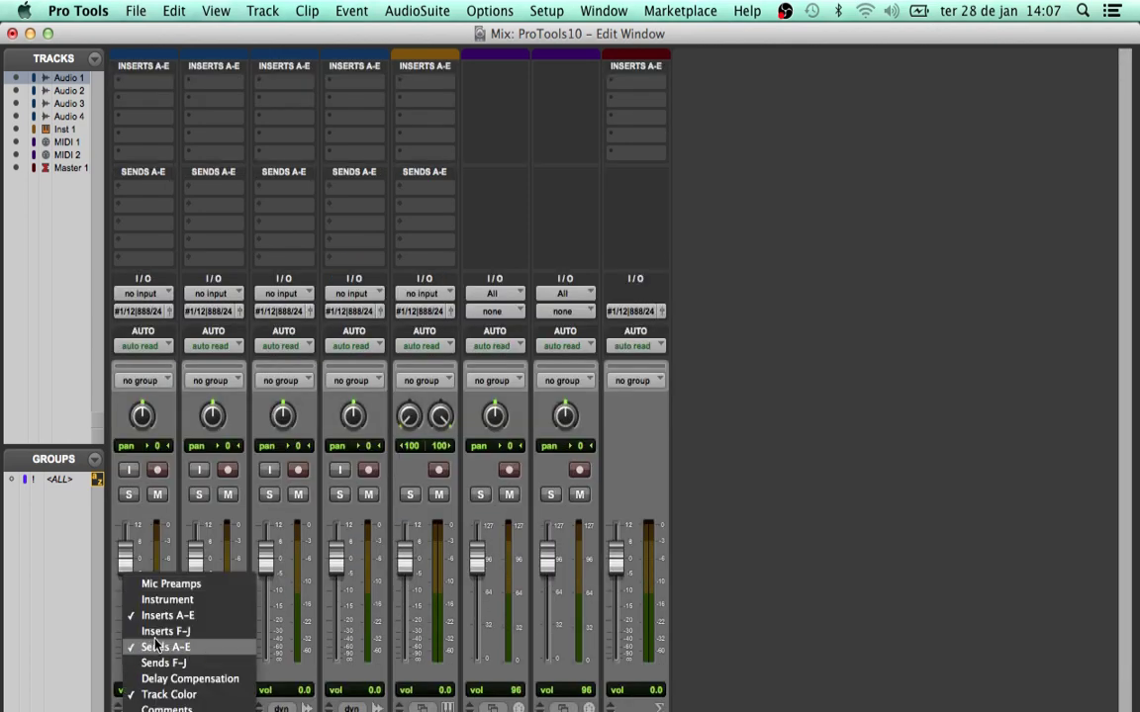
click(143, 600)
scroll(411, 663, down, 3)
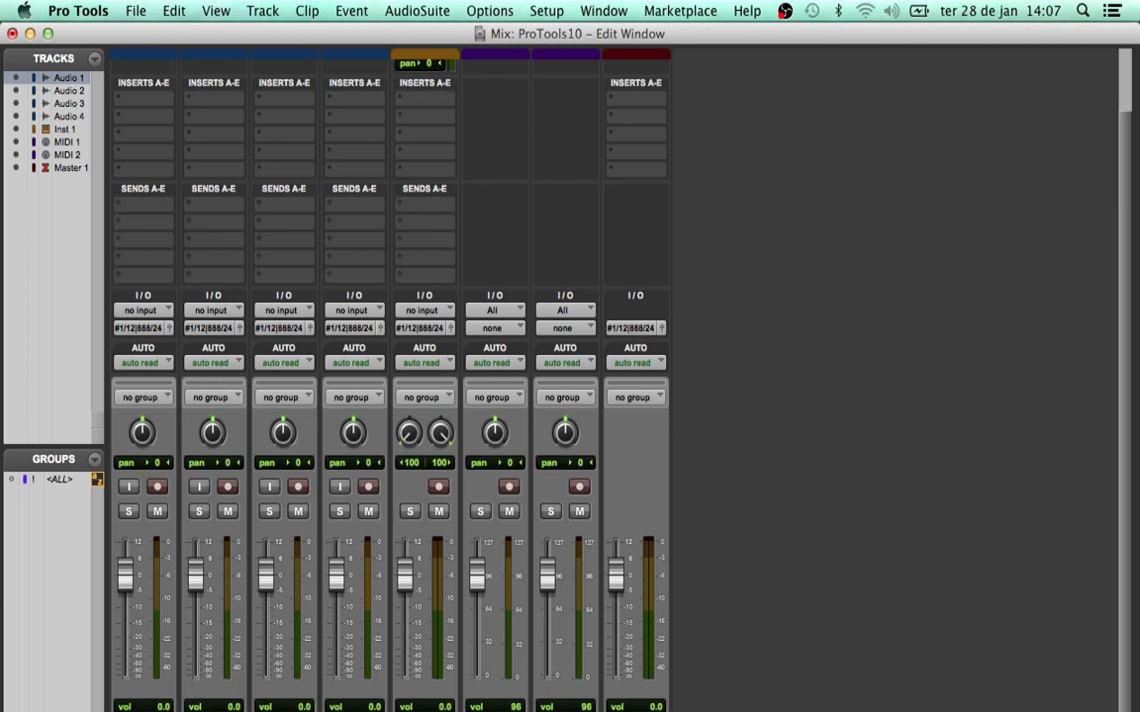
scroll(386, 593, up, 3)
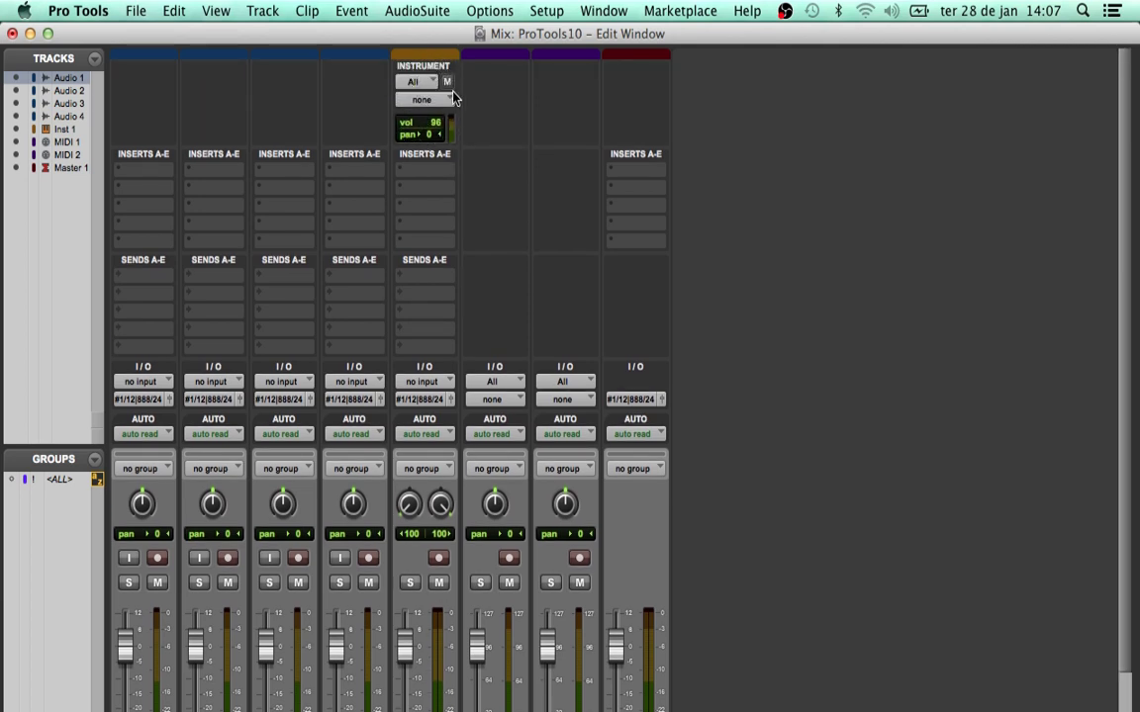
scroll(334, 275, down, 3)
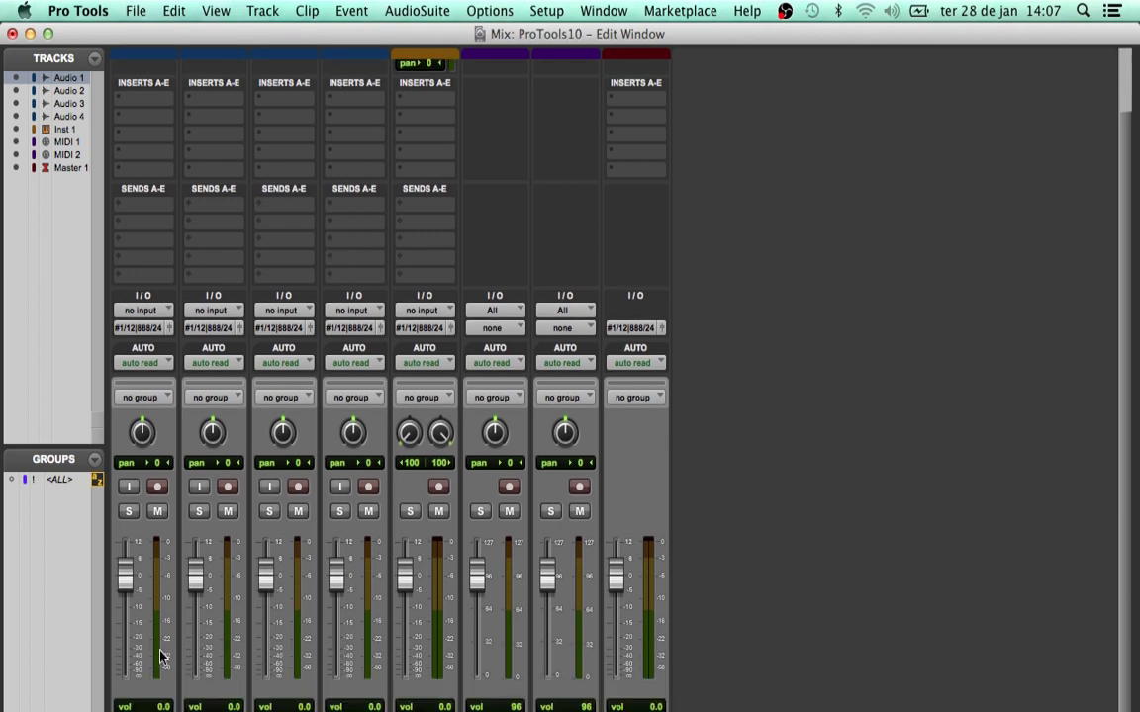
Step: Hide the Inserts A-E view on the mixer channels and show it again
click(118, 709)
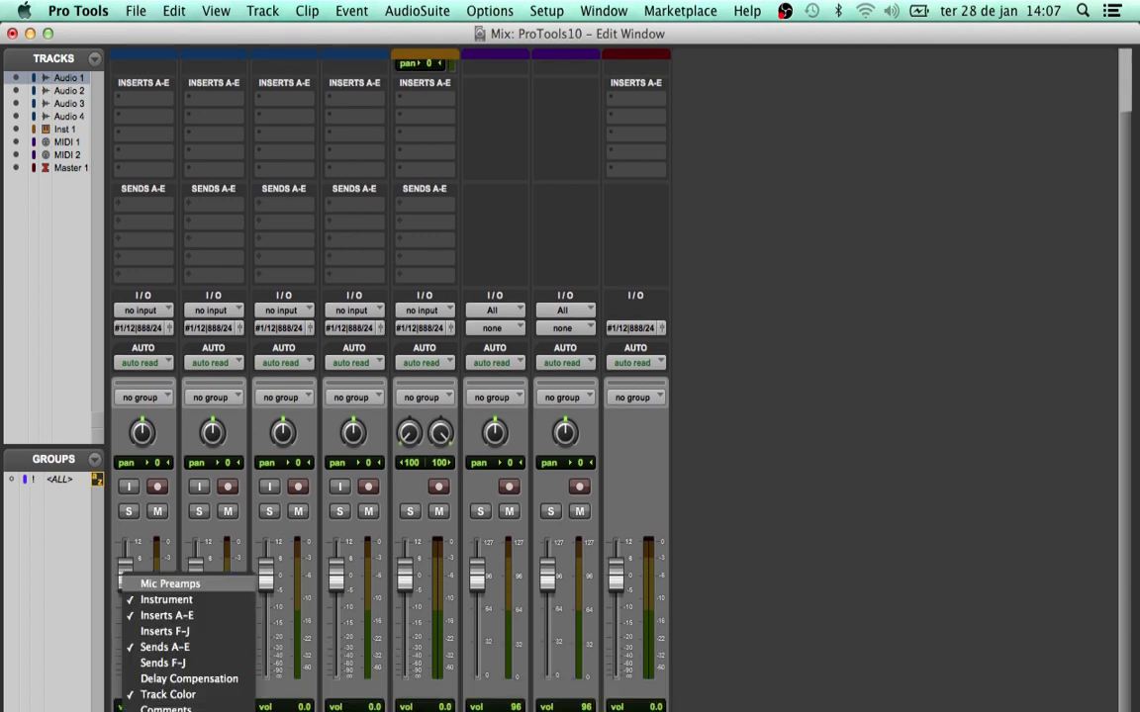
click(171, 617)
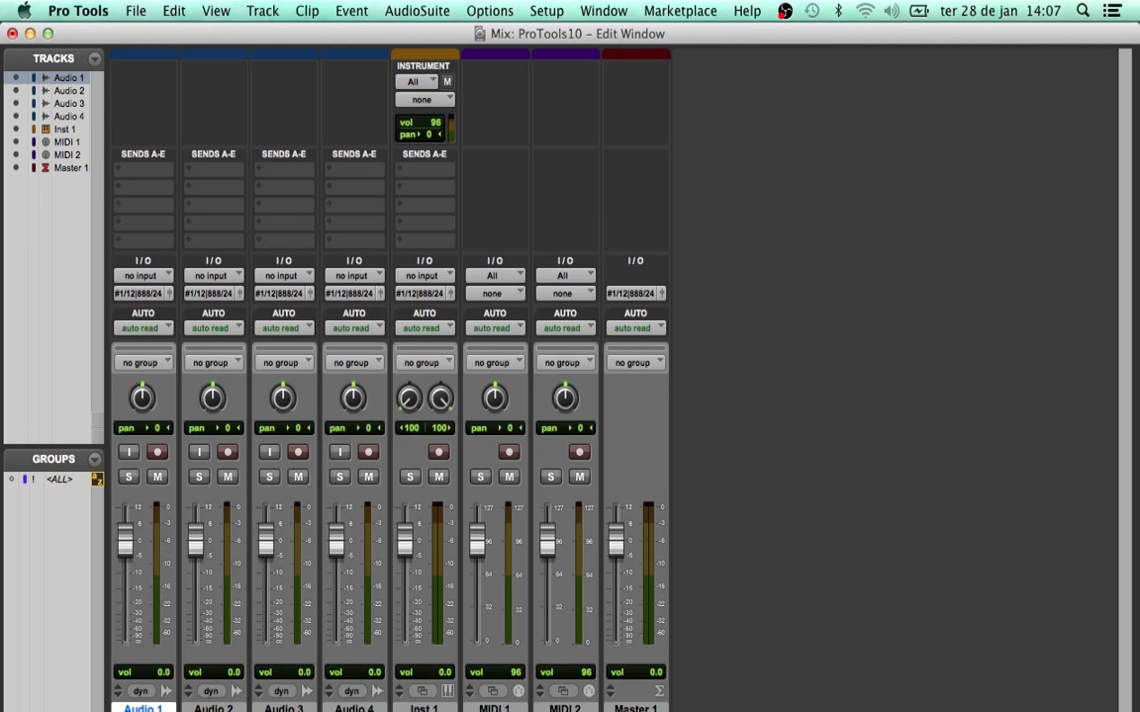
click(118, 708)
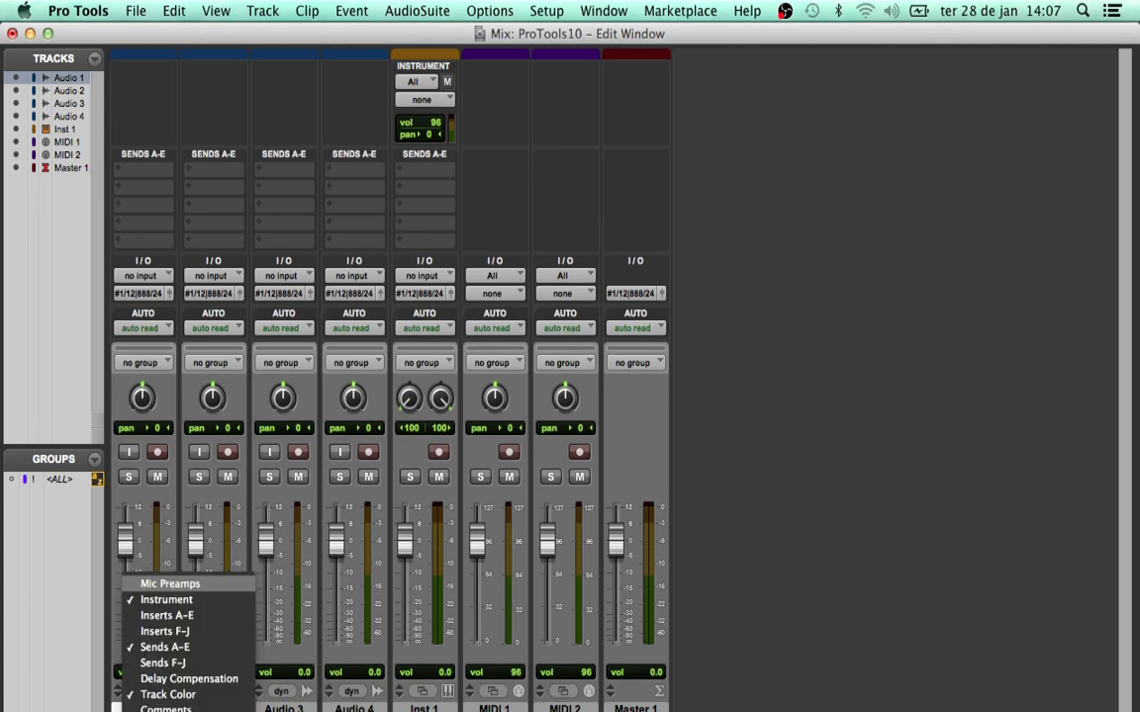
click(174, 617)
Step: Show the Inserts F-J view on the mixer channels, and hide both the Instrument and Inserts F-J views
click(118, 708)
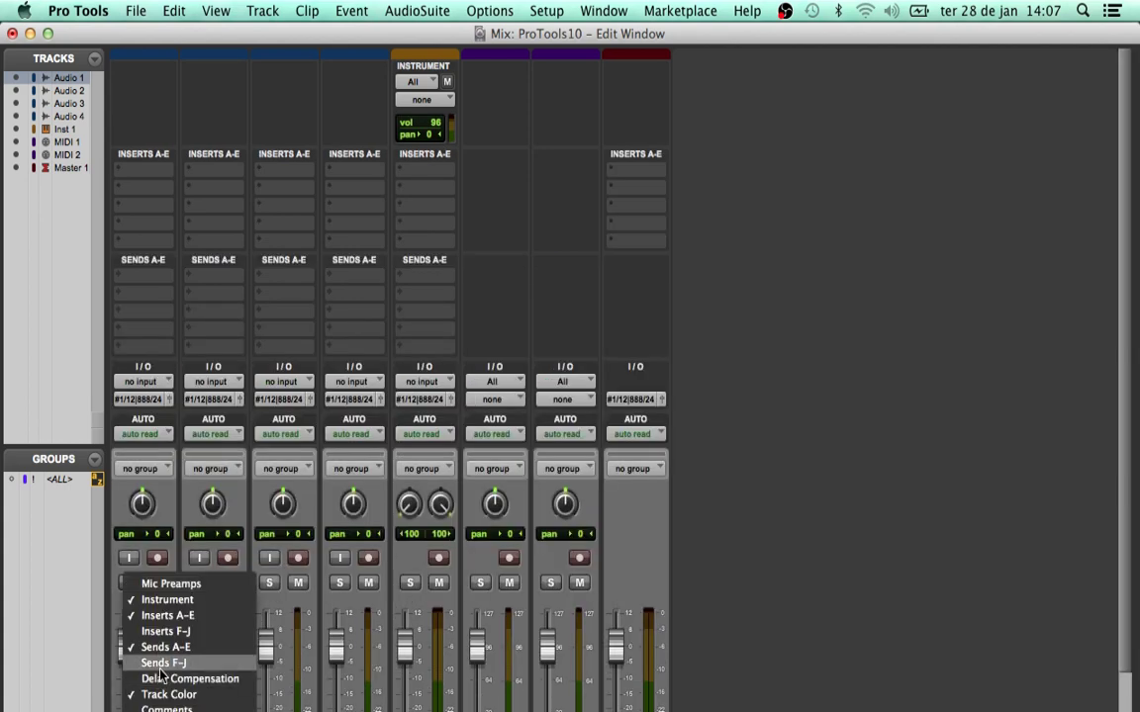
click(163, 626)
click(118, 708)
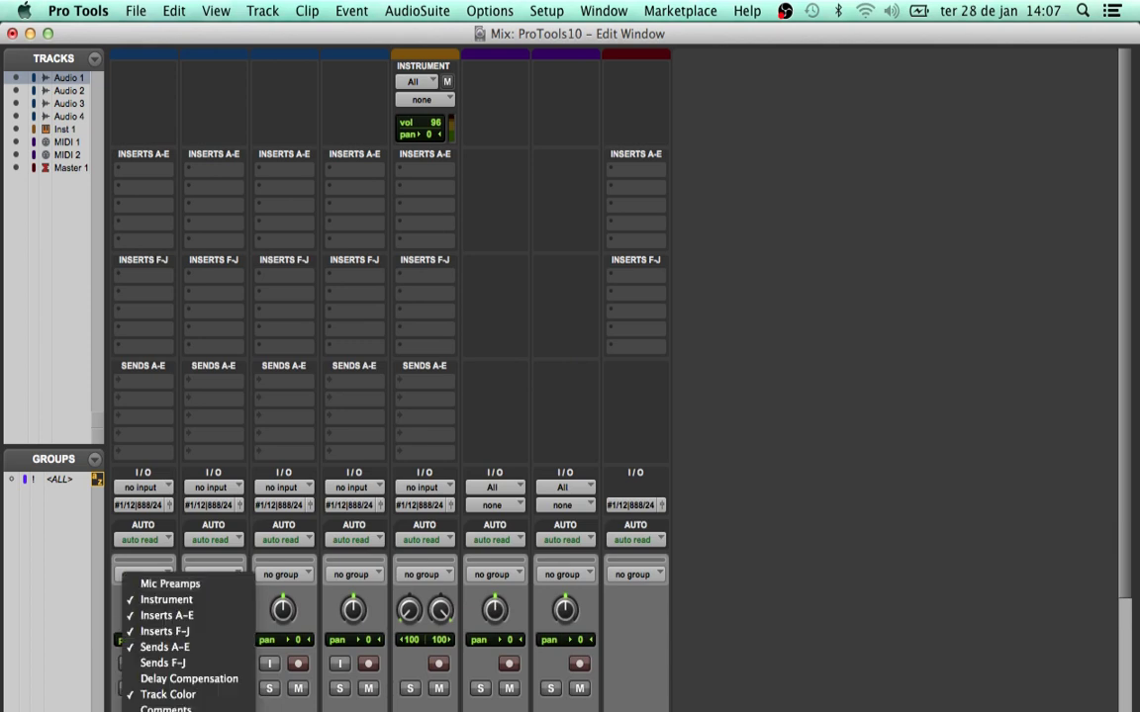
click(168, 599)
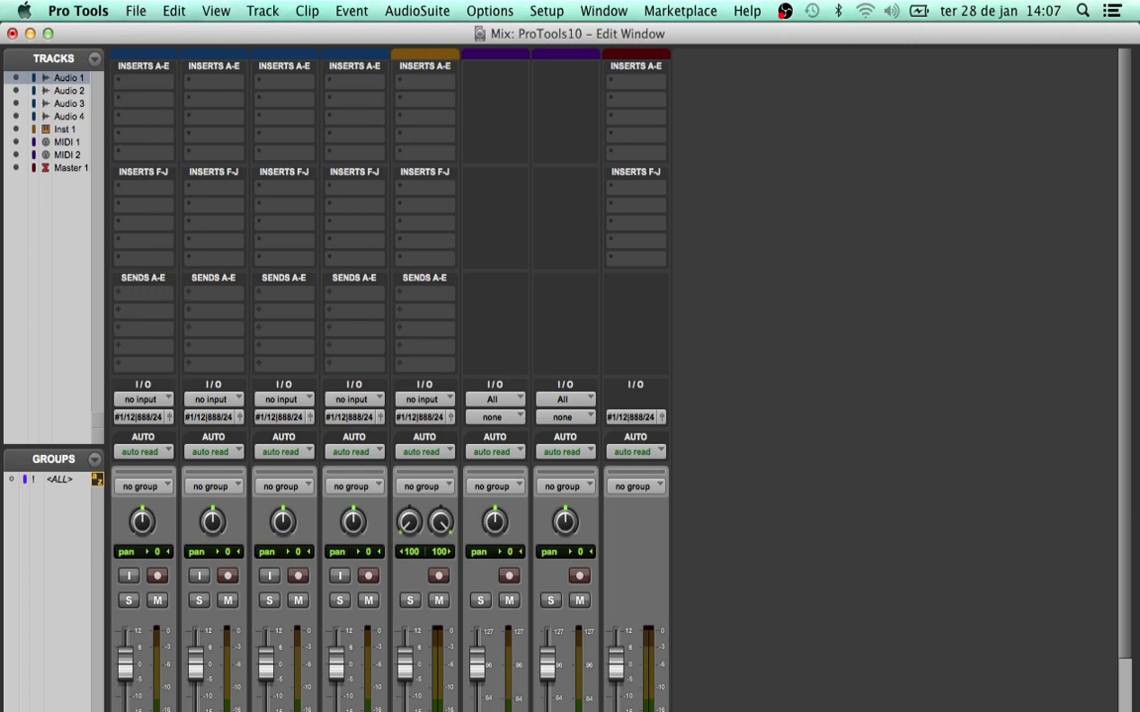
click(118, 706)
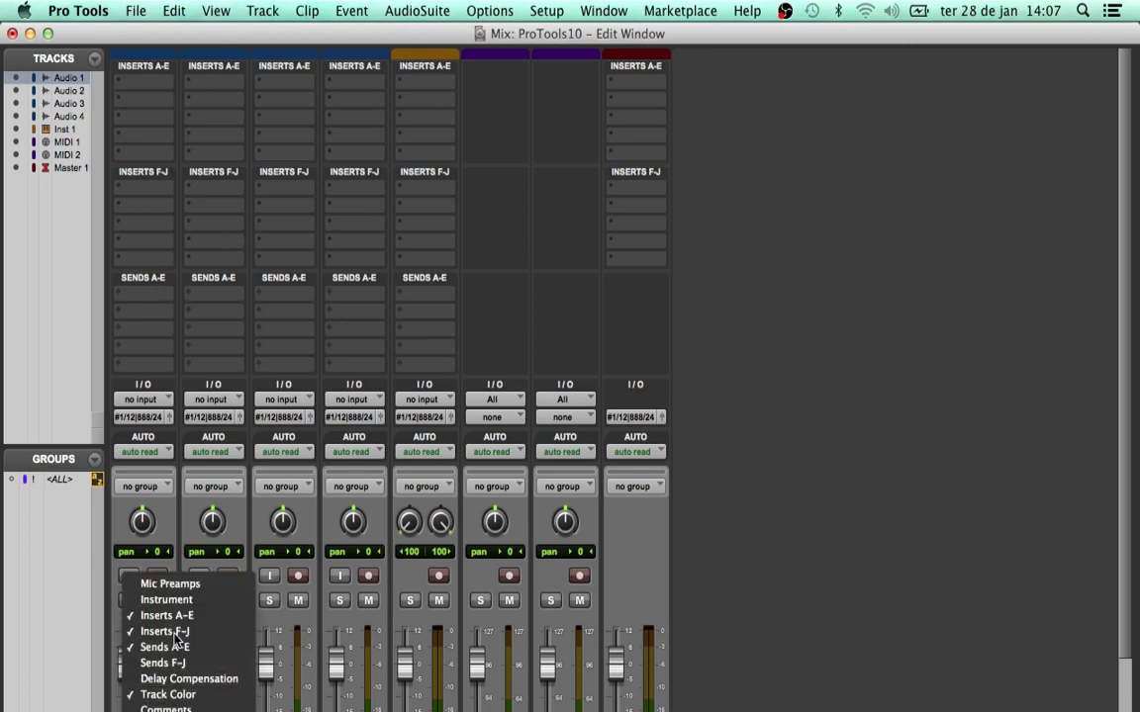
click(179, 631)
Step: Show the Sends F-J view below Sends A-E on the mixer channels and hide it again
click(118, 706)
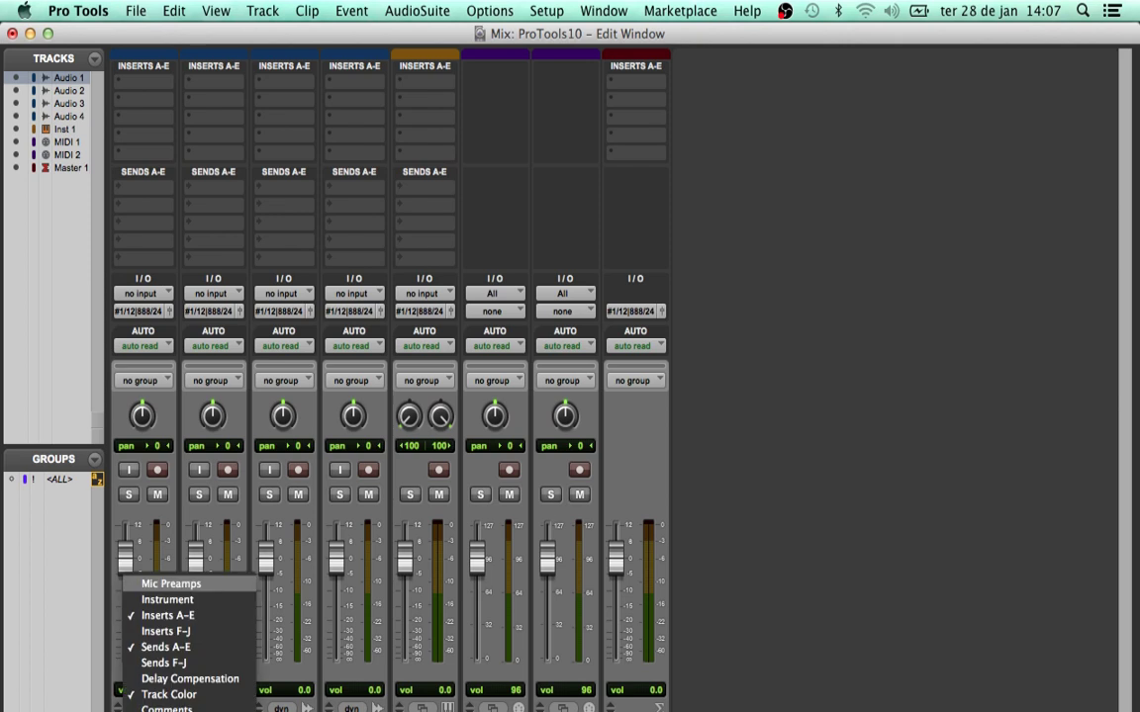
click(158, 672)
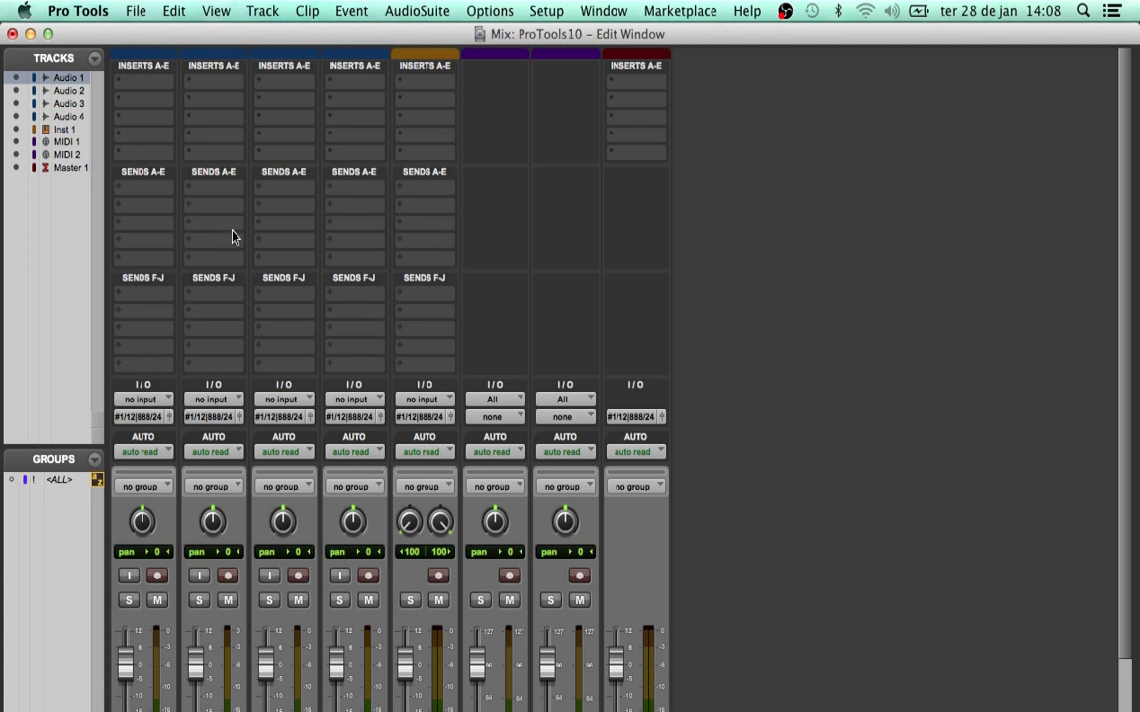
scroll(231, 238, down, 3)
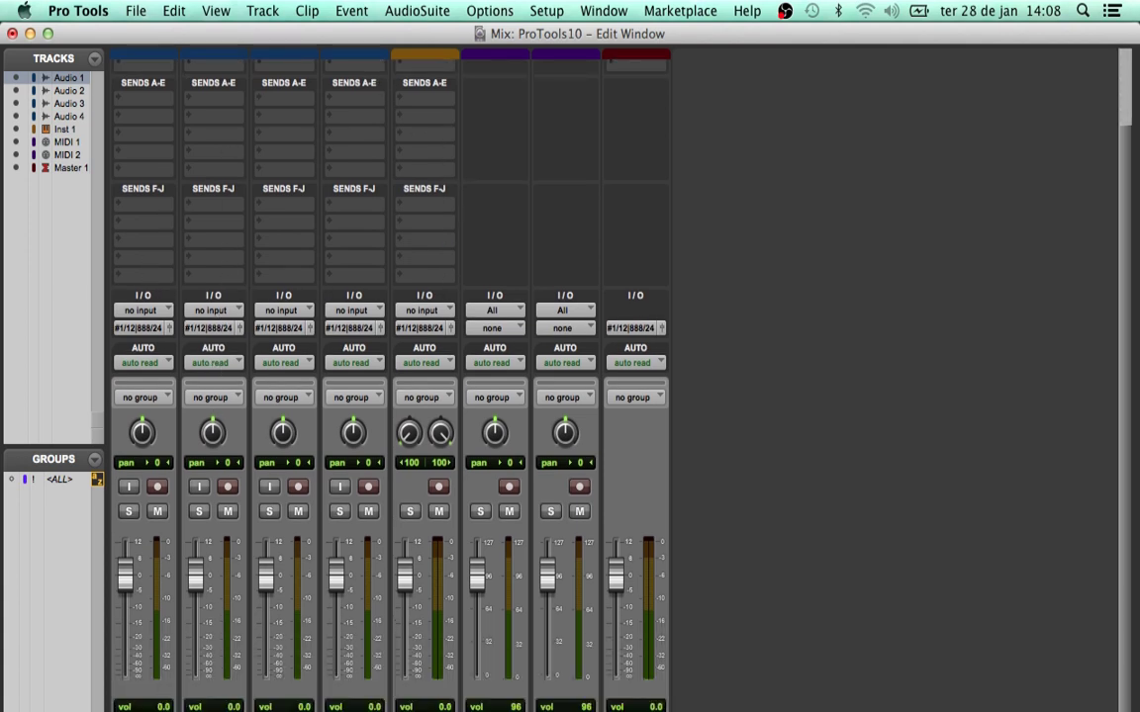
click(116, 707)
click(172, 662)
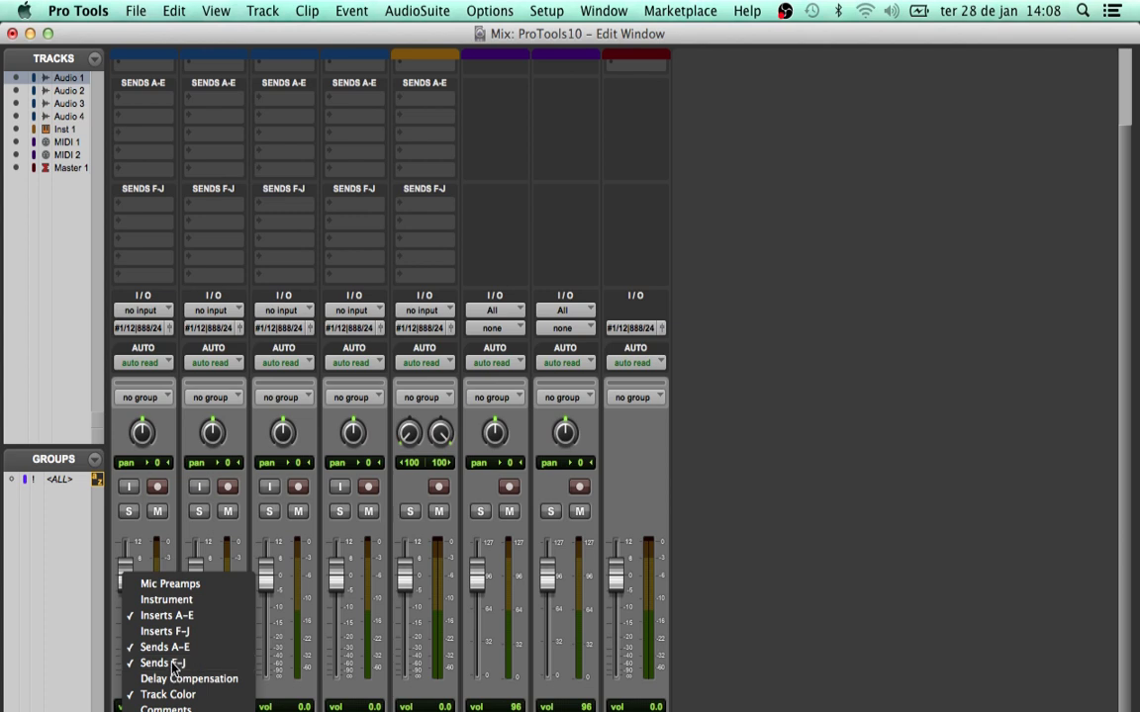
Step: Show the Delay Compensation view on the mixer channels and hide it again
click(117, 706)
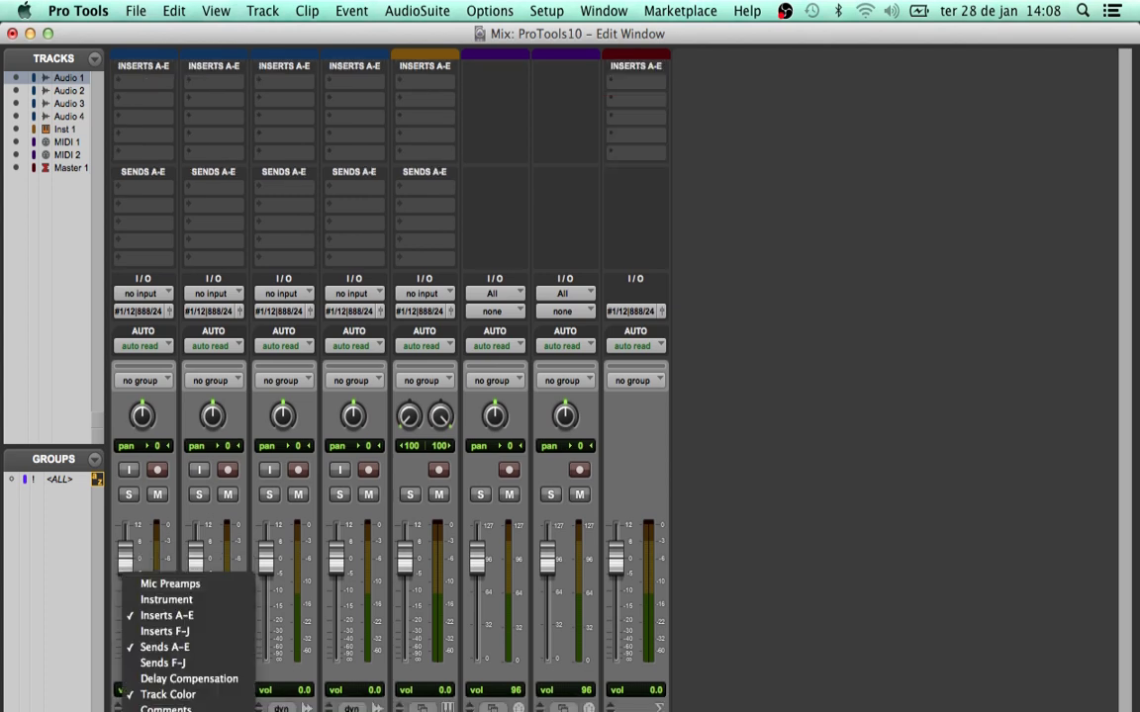
click(169, 683)
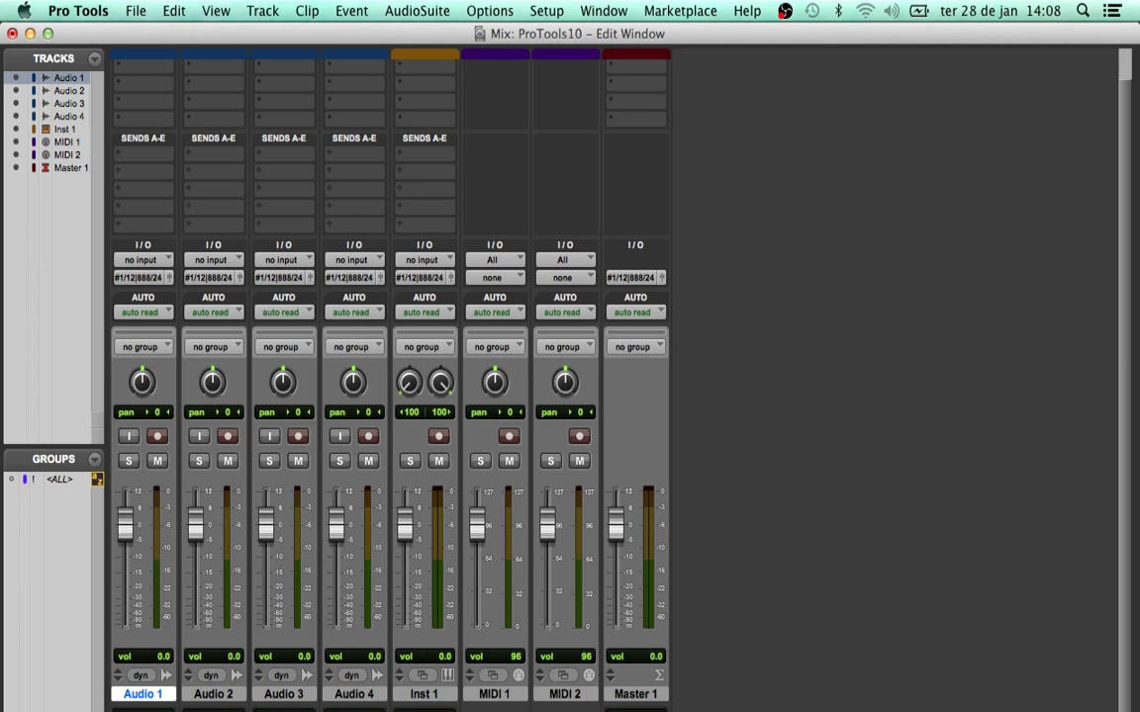
click(117, 709)
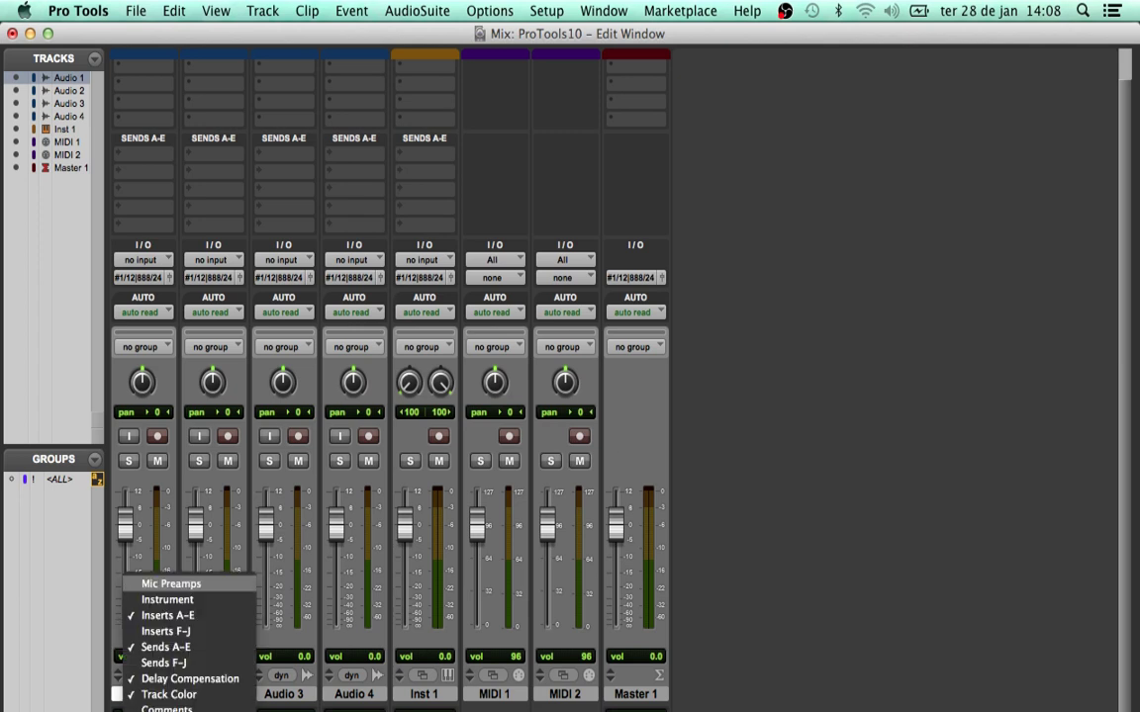
click(173, 681)
click(117, 709)
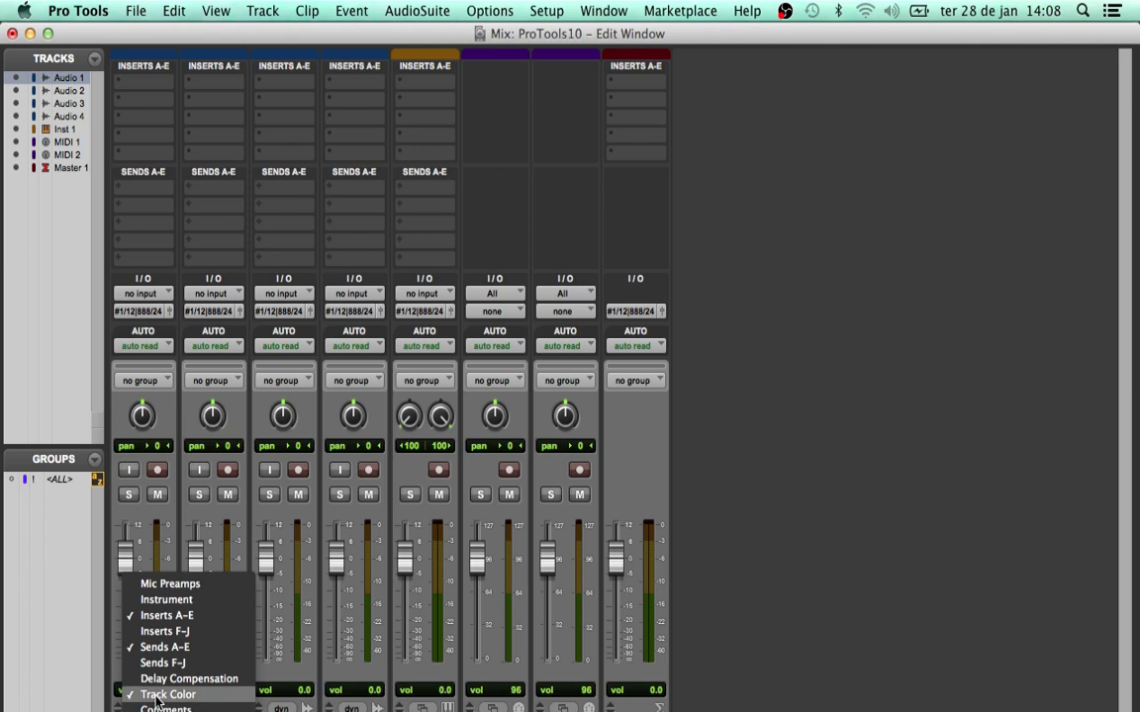
click(117, 706)
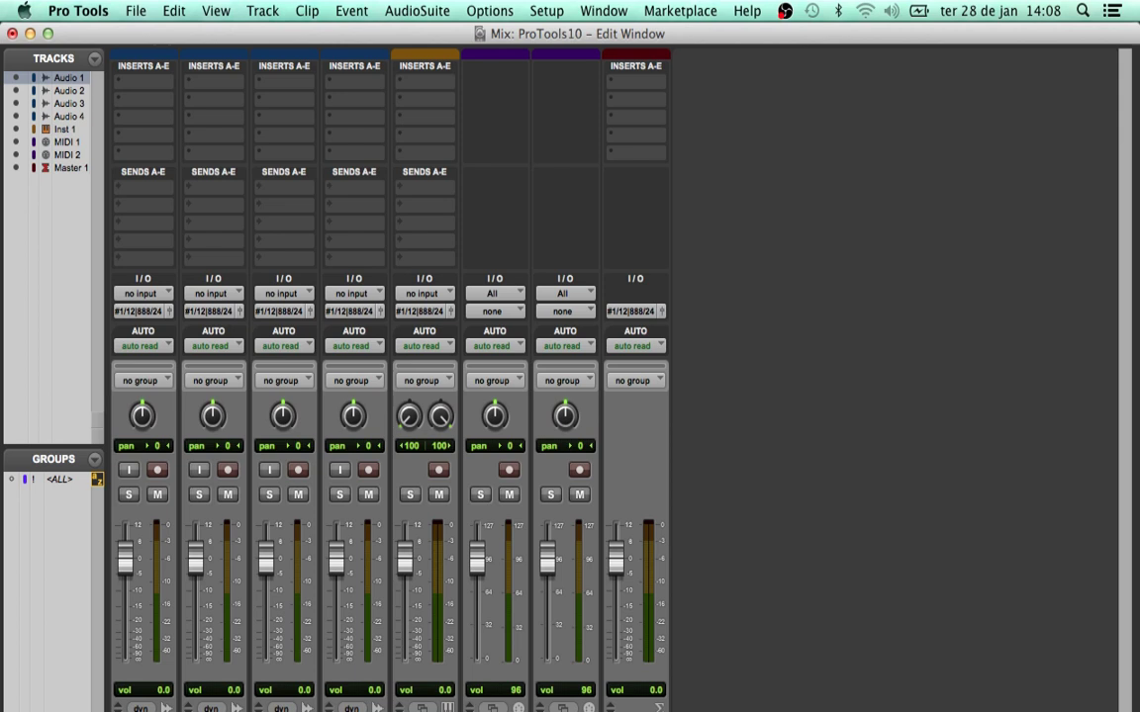
Step: Show the Comments view to add the comment "Mic KM184" to the Audio 1 channel, and hide the view again
click(113, 707)
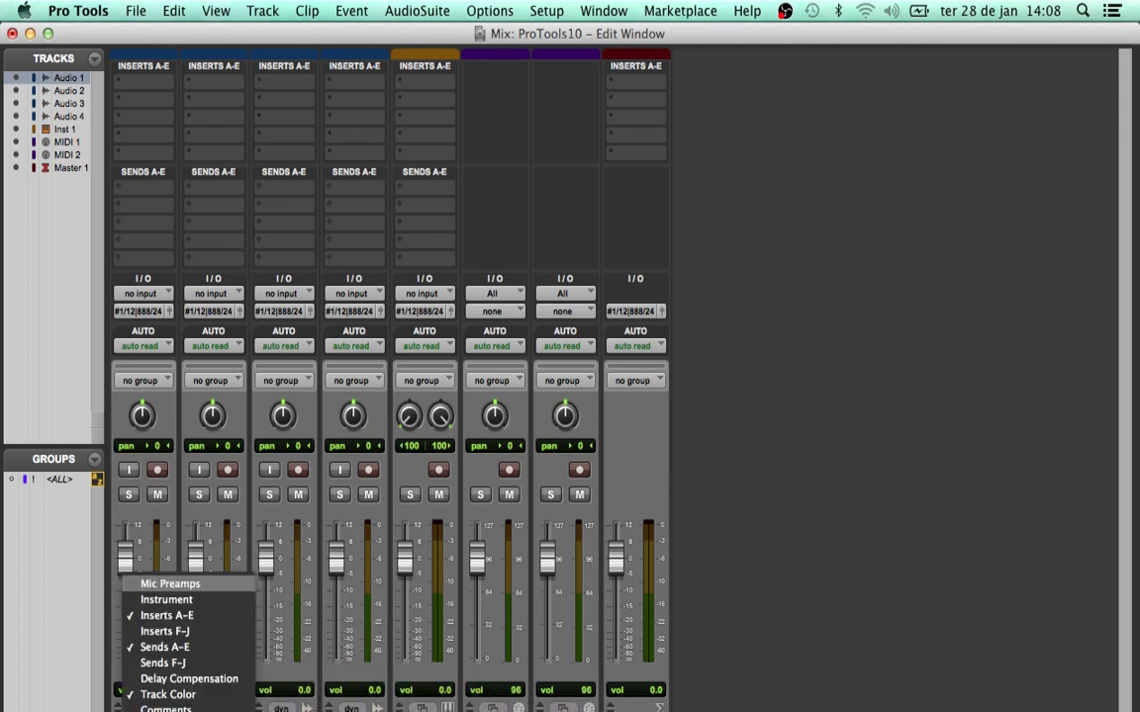
click(167, 709)
scroll(257, 682, down, 2)
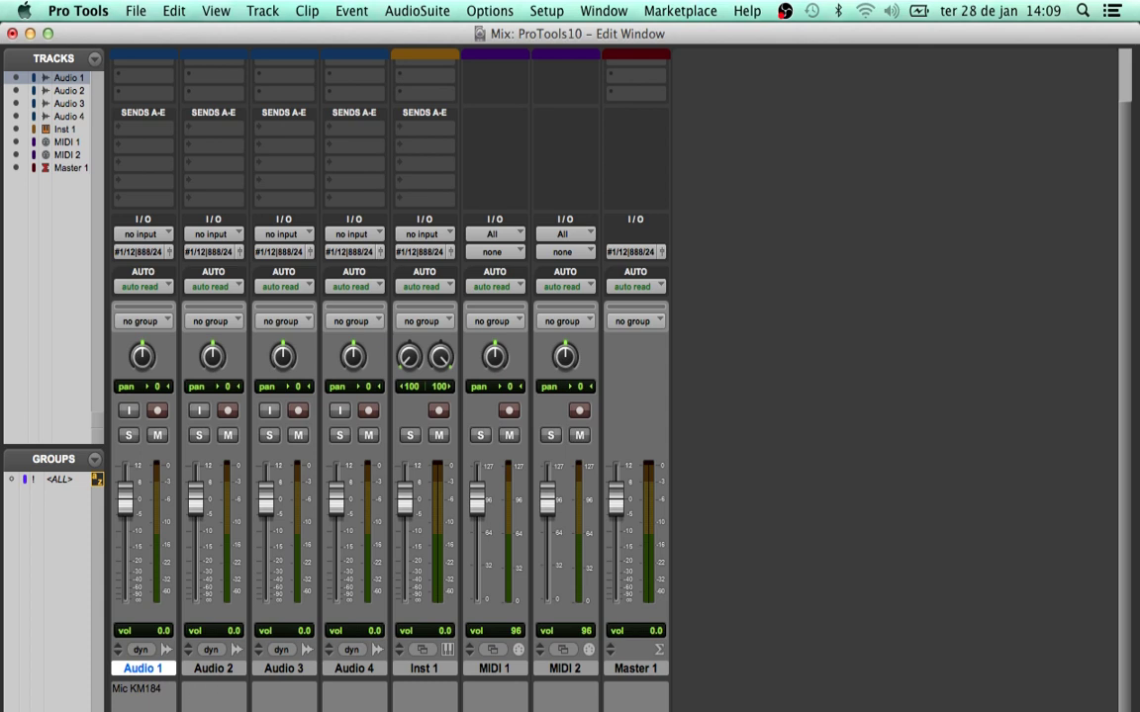
click(118, 709)
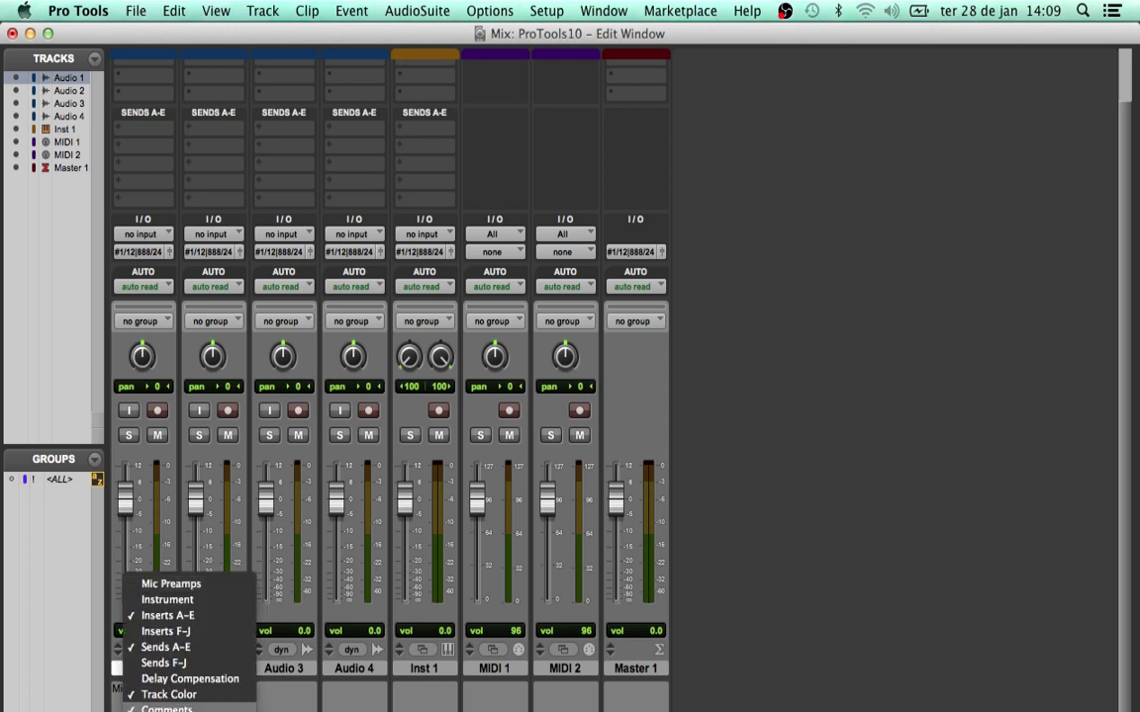
click(163, 708)
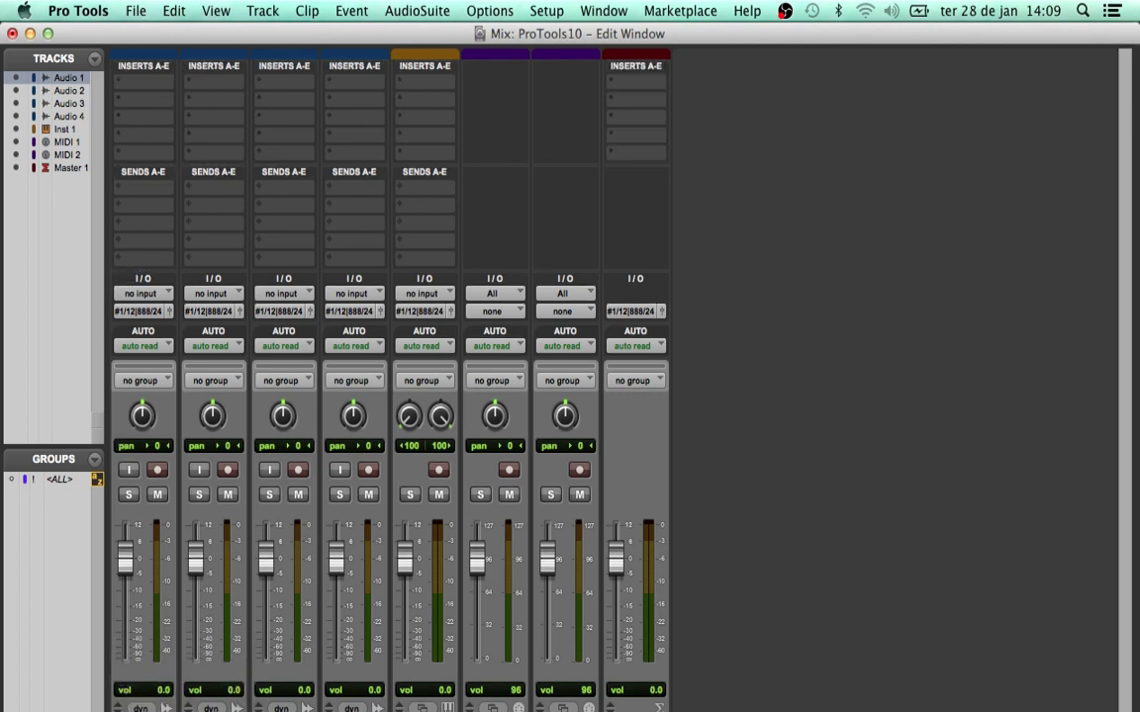